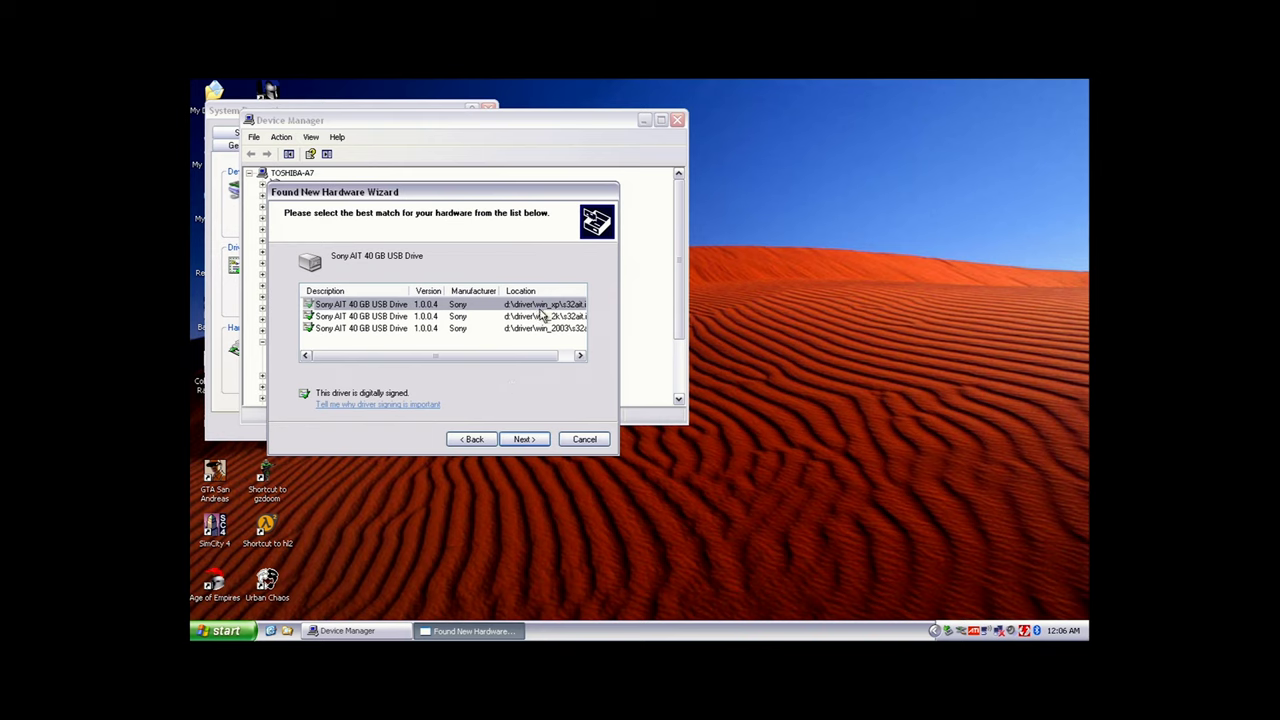
Install the Sony AIT 40 GB USB Drive driver and close the hardware wizard.
left_click(546, 440)
left_click(547, 438)
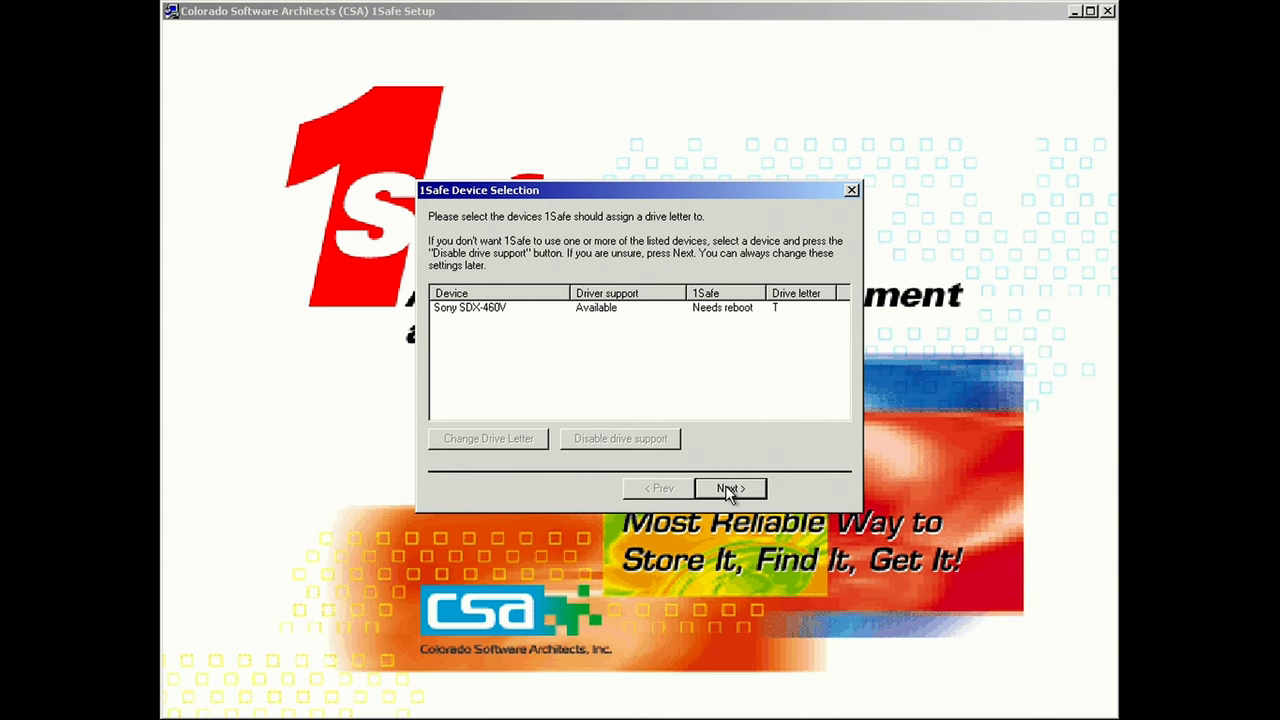
Select the Sony SDX-460V row, keep drive letter T, and proceed past Device Selection.
left_click(726, 488)
left_click(495, 318)
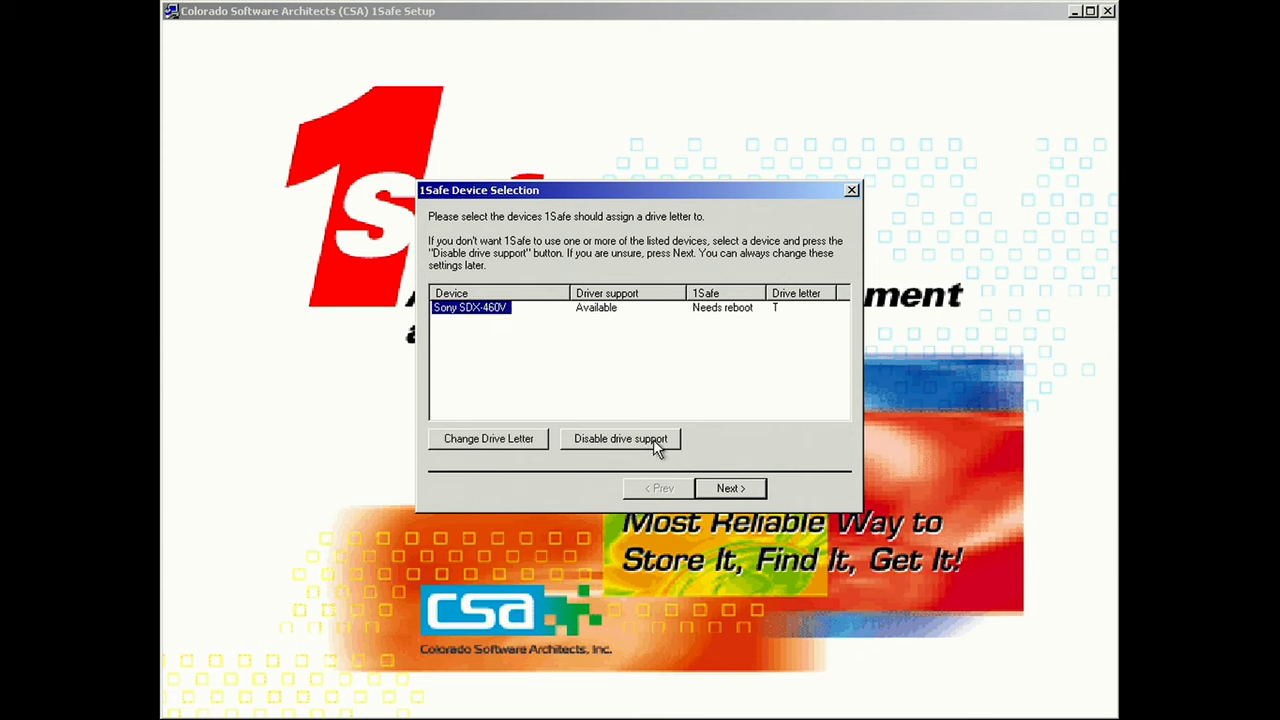
left_click(748, 478)
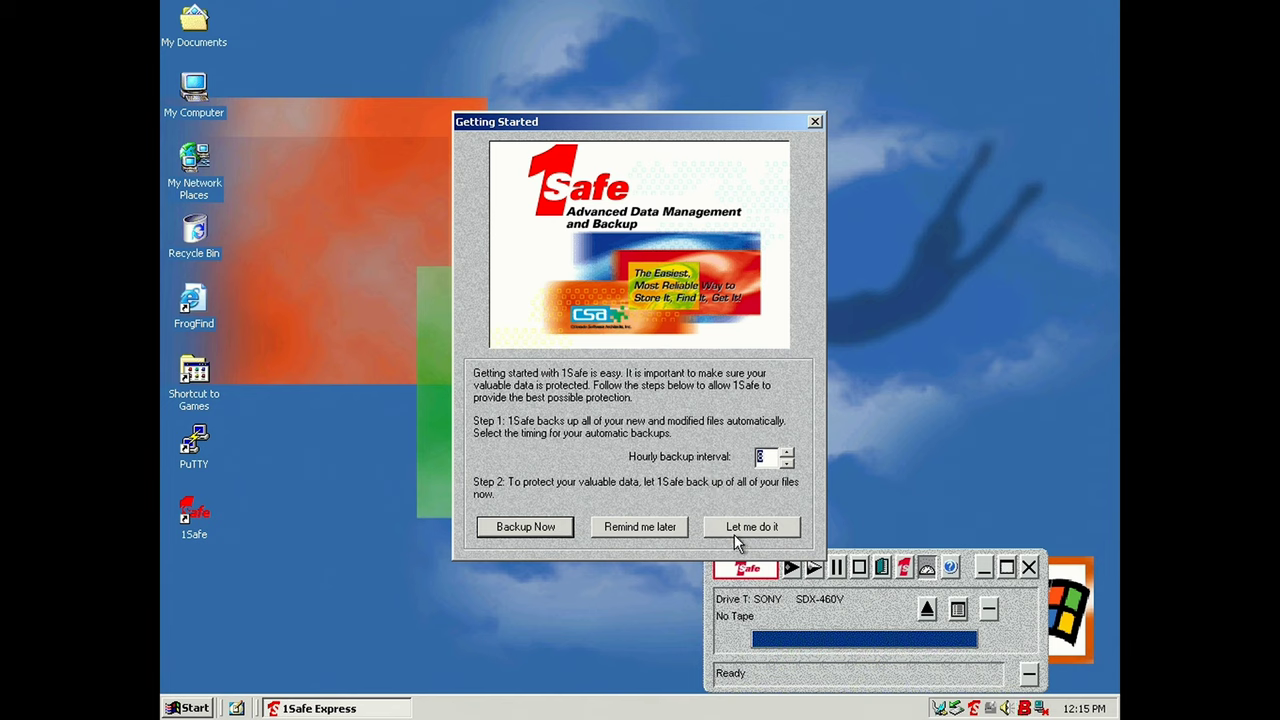
Choose 'Let me do it' to skip the initial backup, then abandon Create Schedule.
left_click(751, 527)
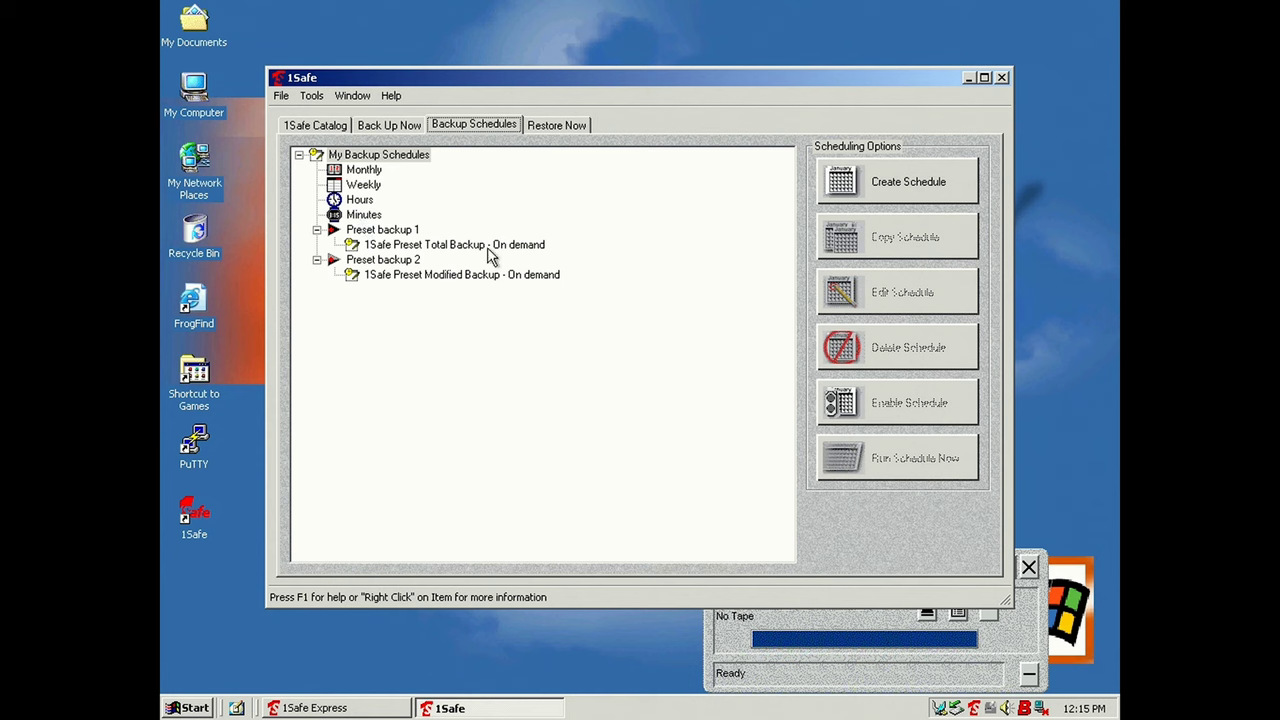
left_click(922, 185)
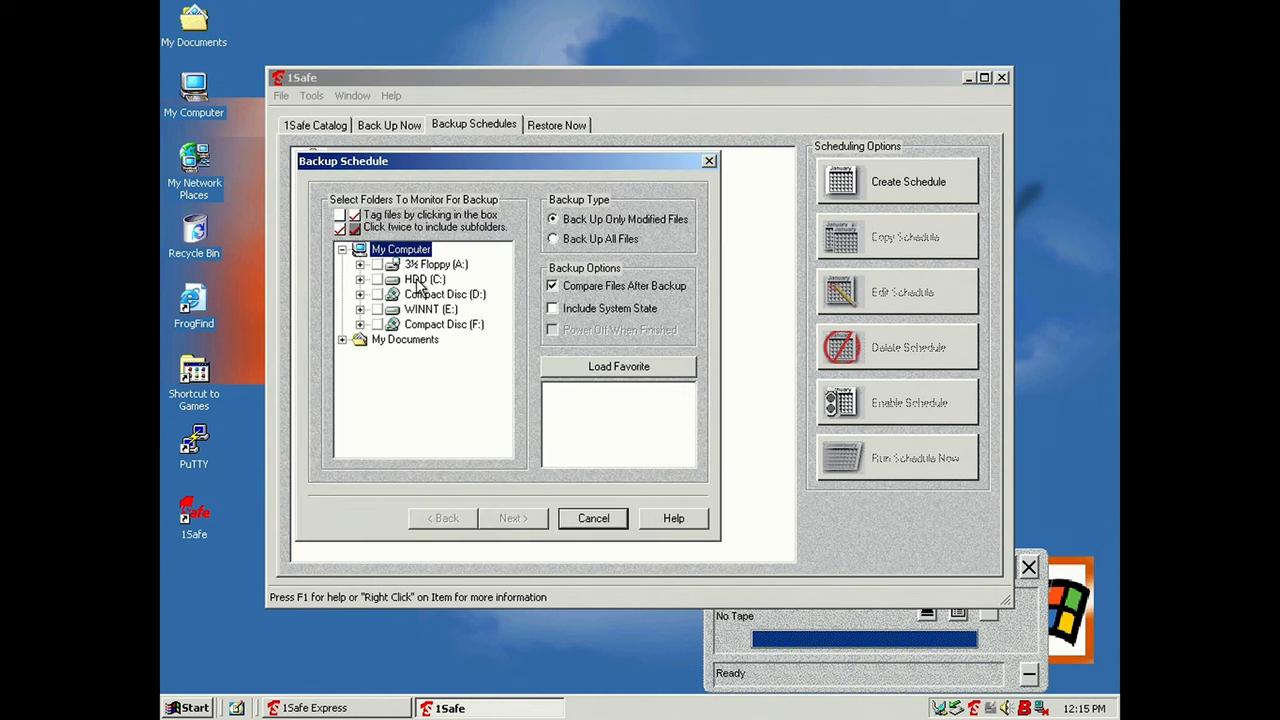
left_click(389, 125)
Browse the Catalog by file type and by path, view Restore Now, then bring up My Computer.
left_click(326, 128)
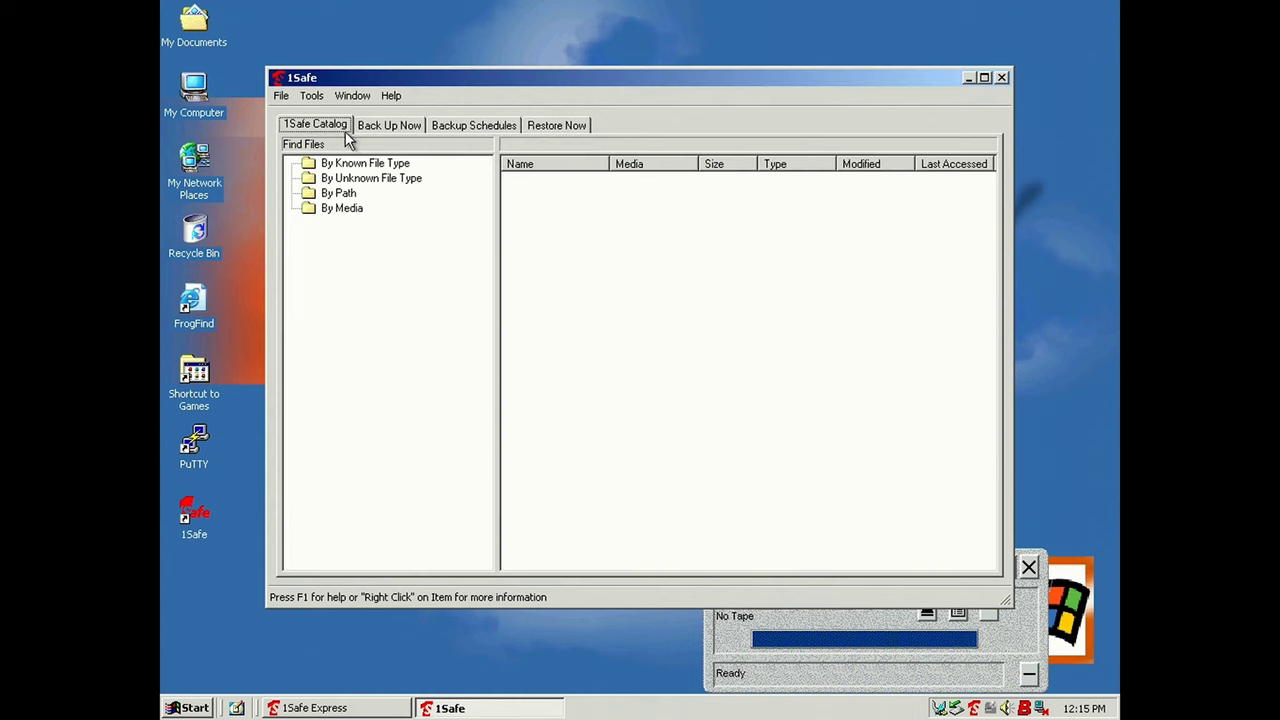
left_click(336, 165)
left_click(338, 194)
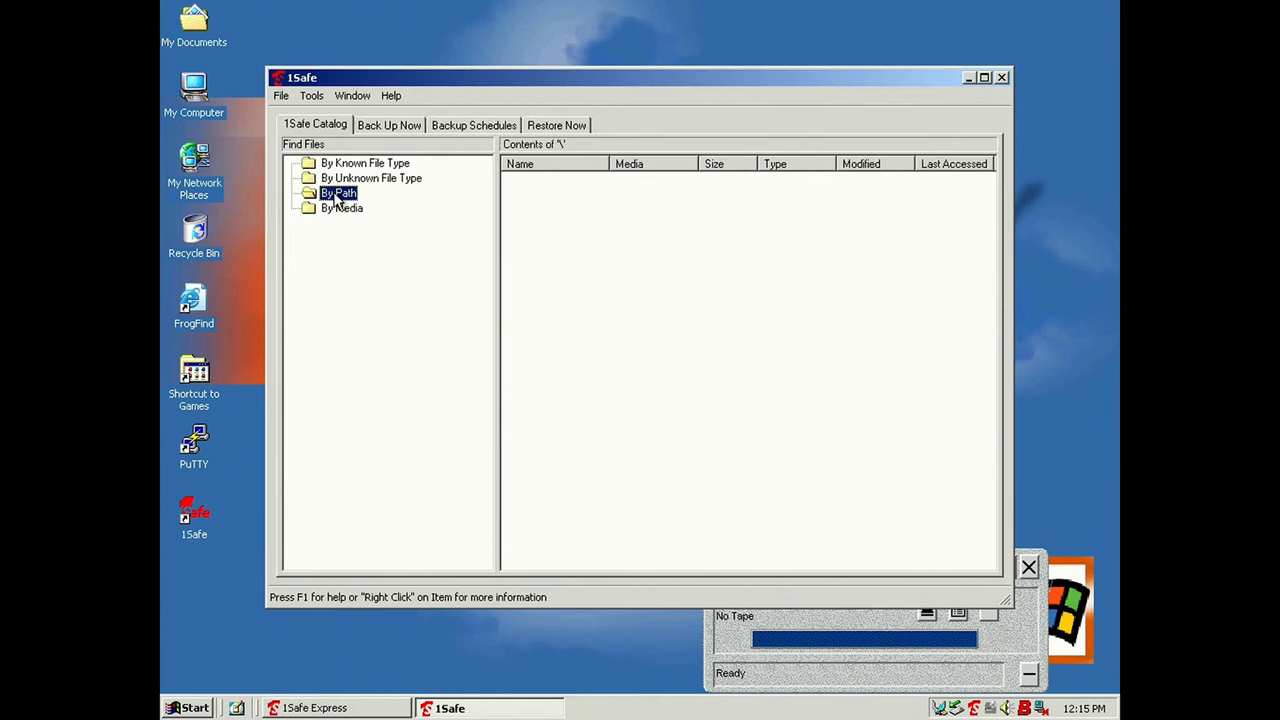
left_click(556, 125)
key("super+e")
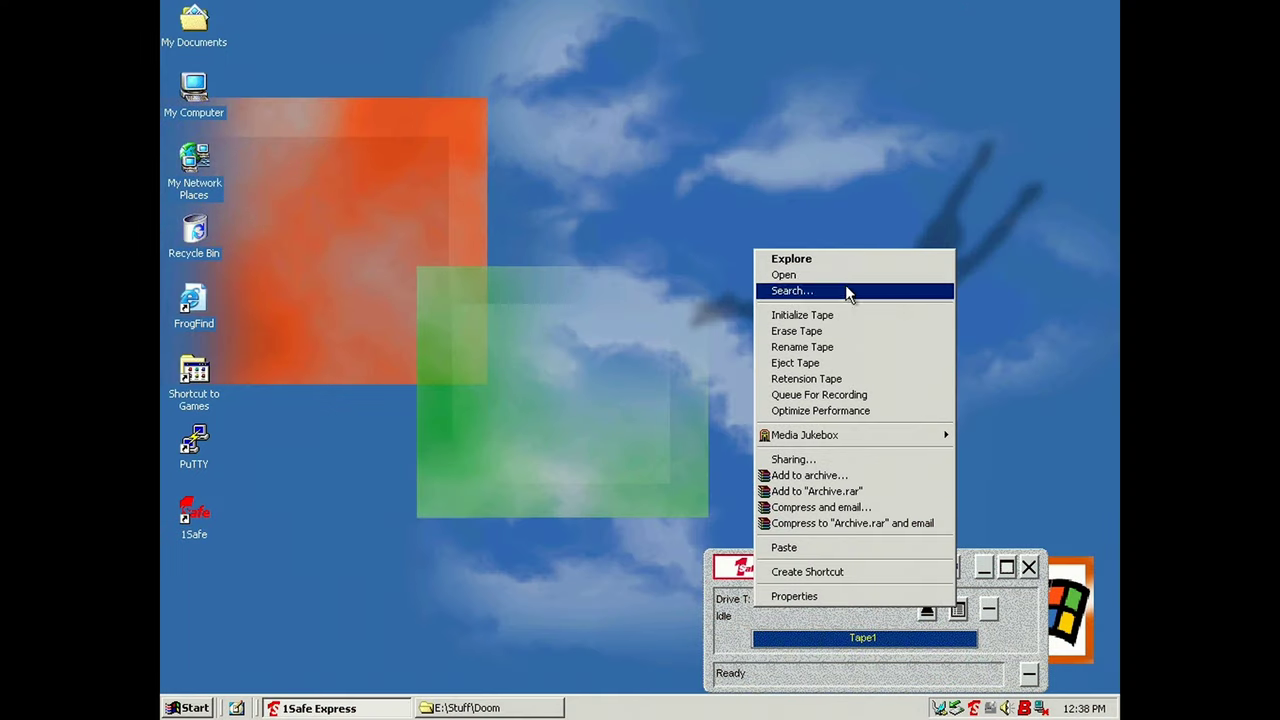
Check Tape1's usage in Properties, then erase Tape1, accepting the data-loss warning.
left_click(848, 606)
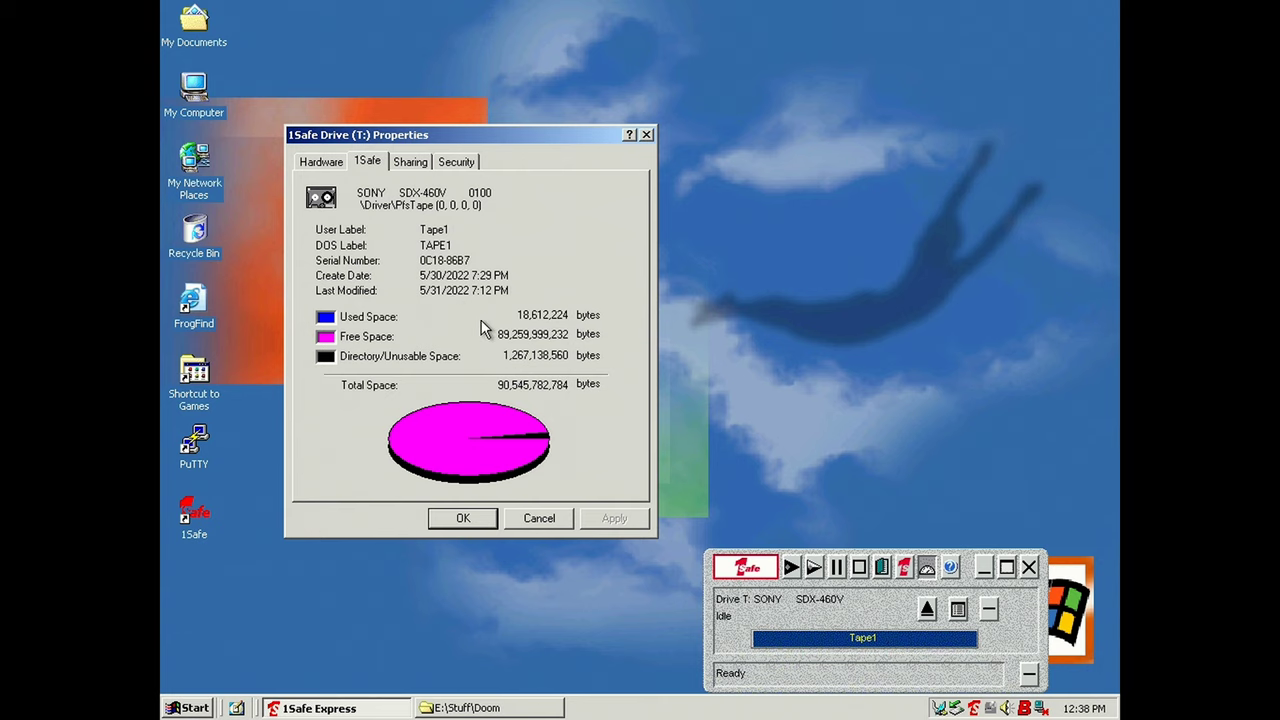
key("Escape")
key("Menu")
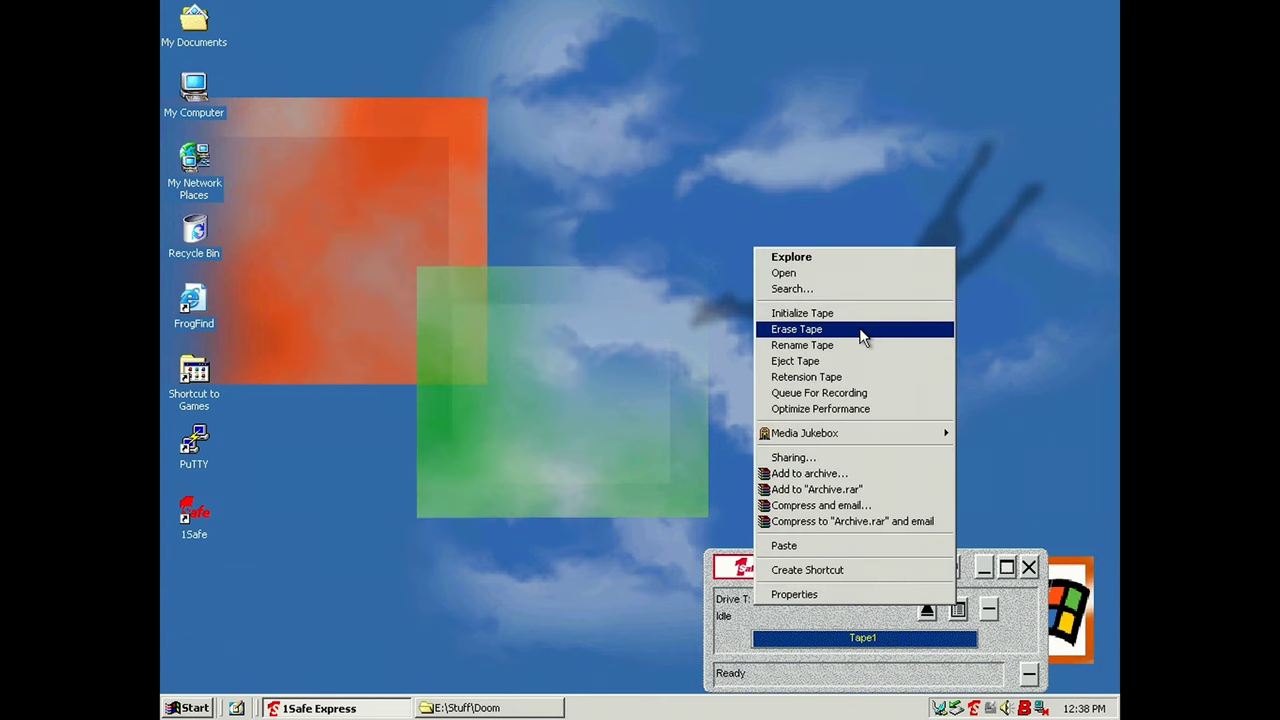
left_click(860, 330)
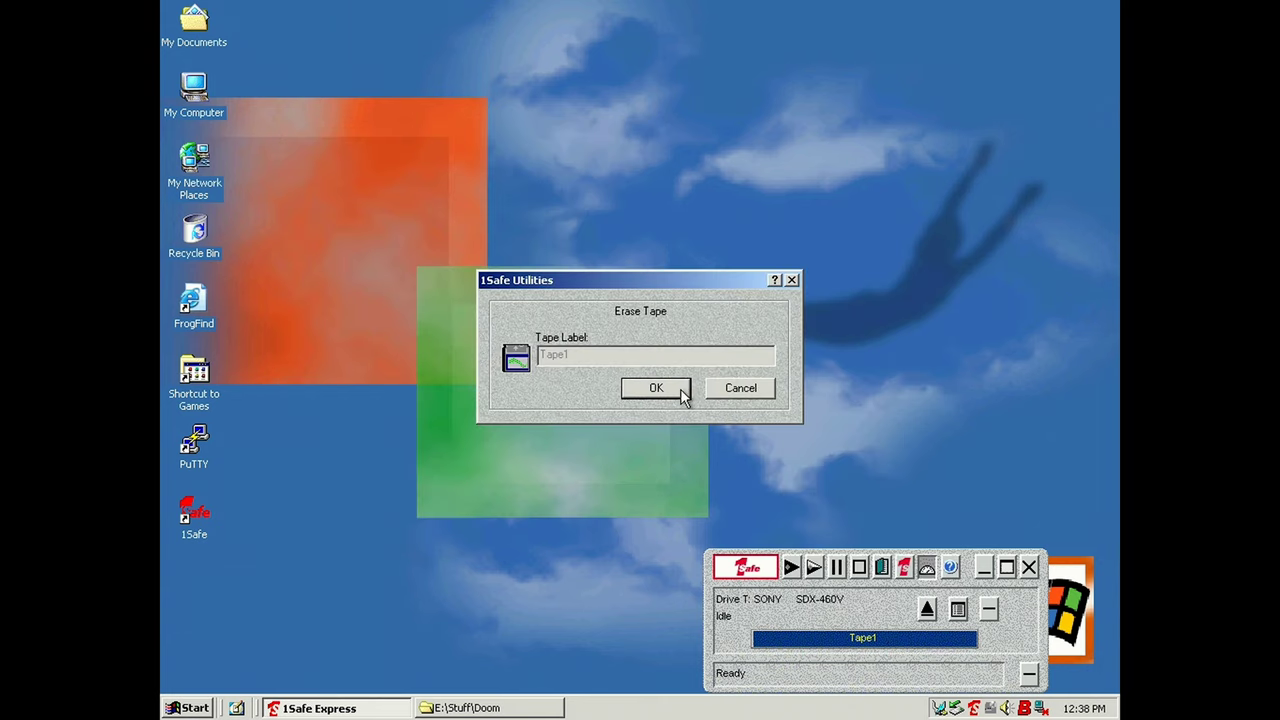
left_click(681, 392)
left_click(606, 399)
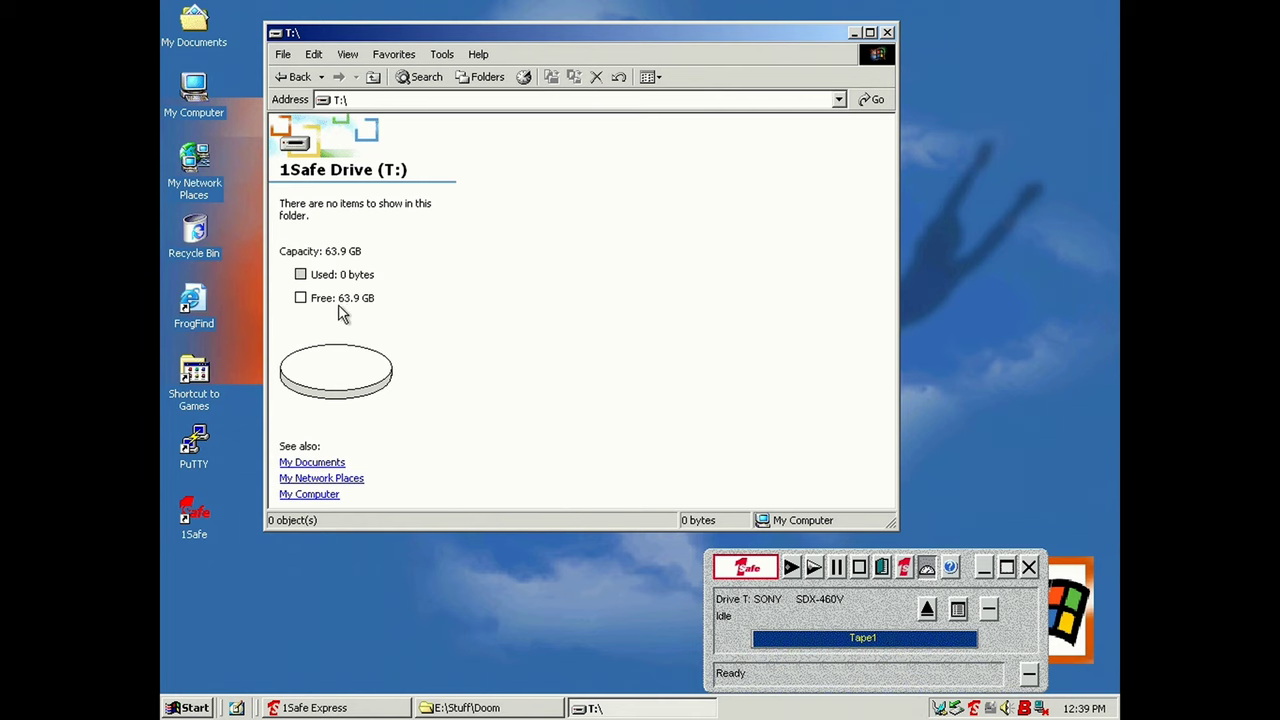
Explore to E:\Stuff and copy the Doom folder.
right_click(182, 78)
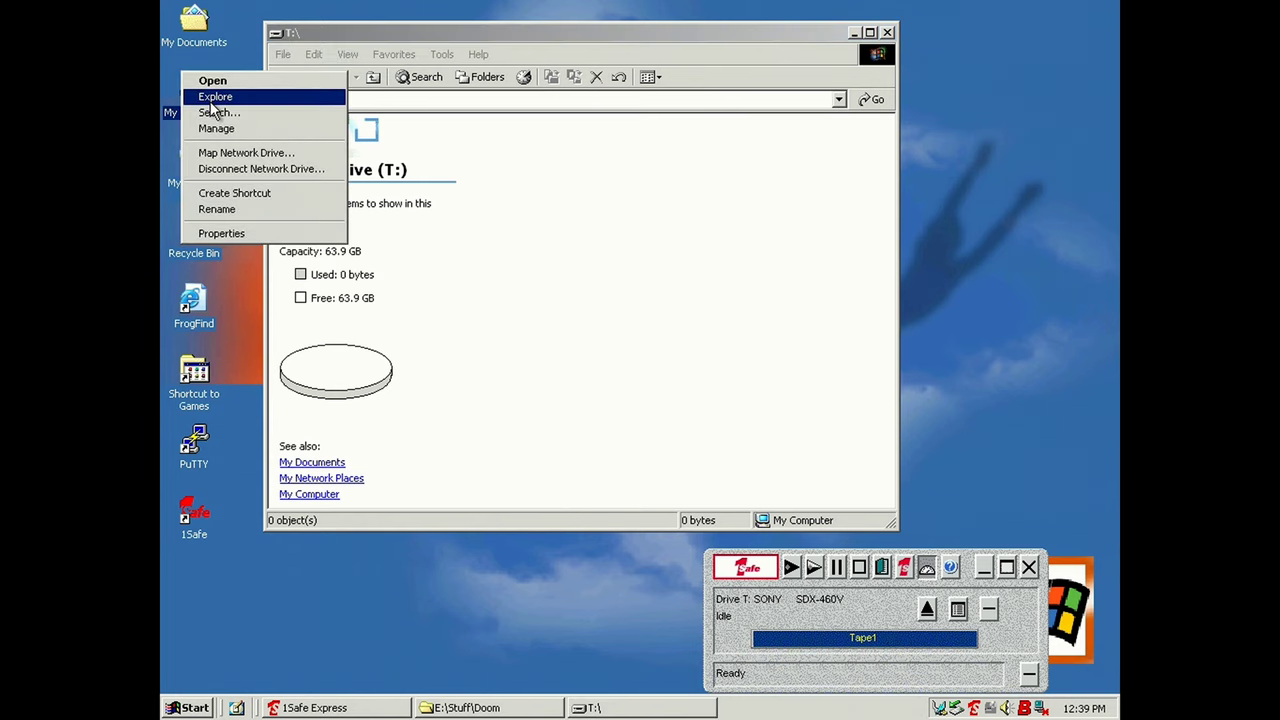
left_click(212, 97)
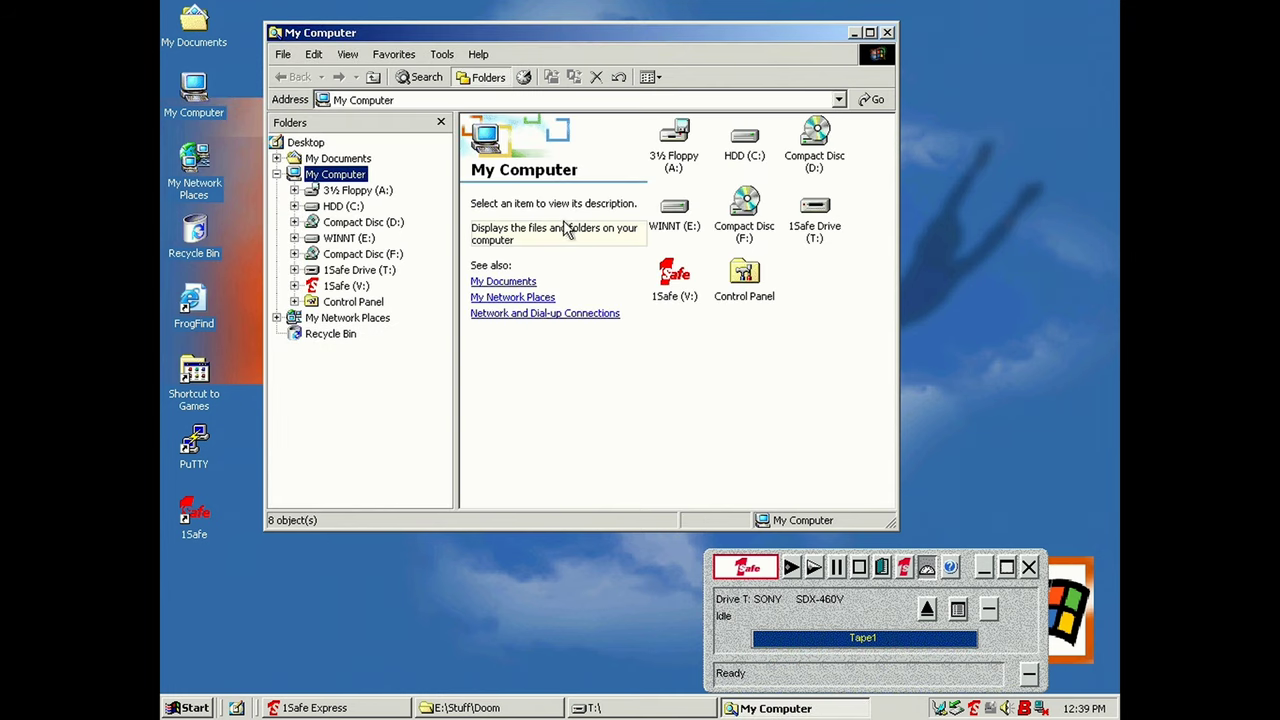
double_click(674, 210)
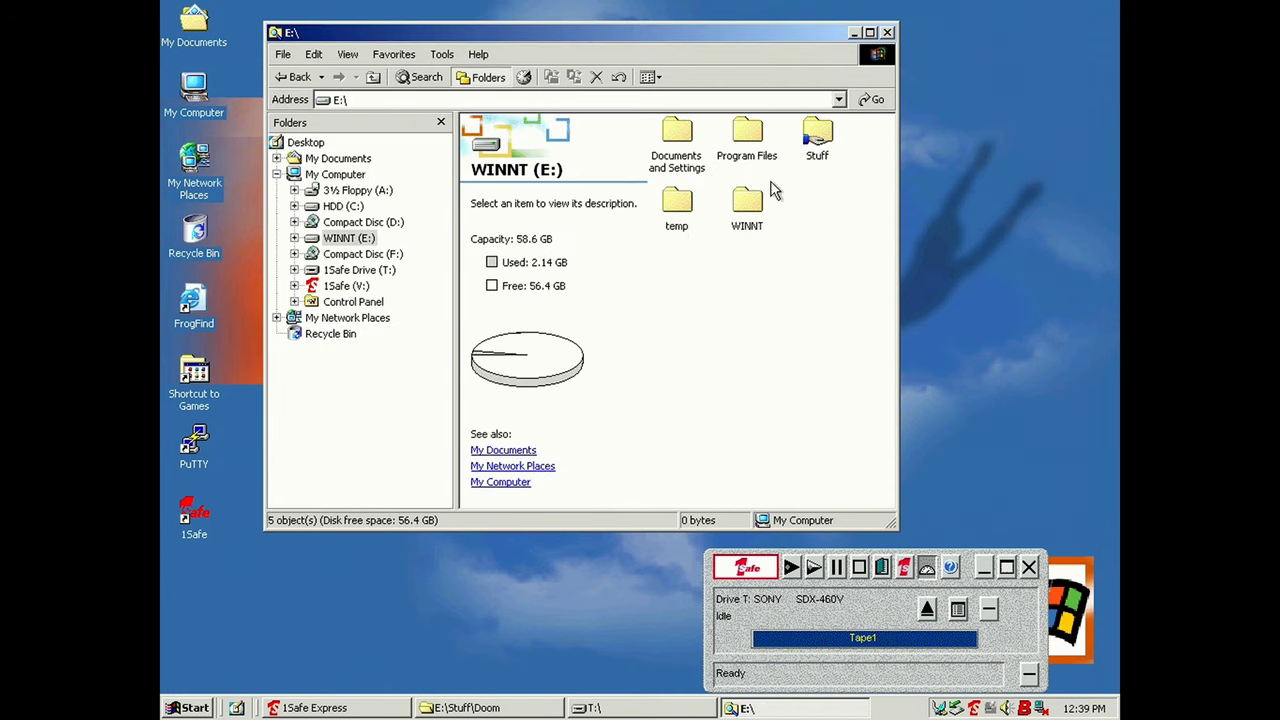
double_click(817, 140)
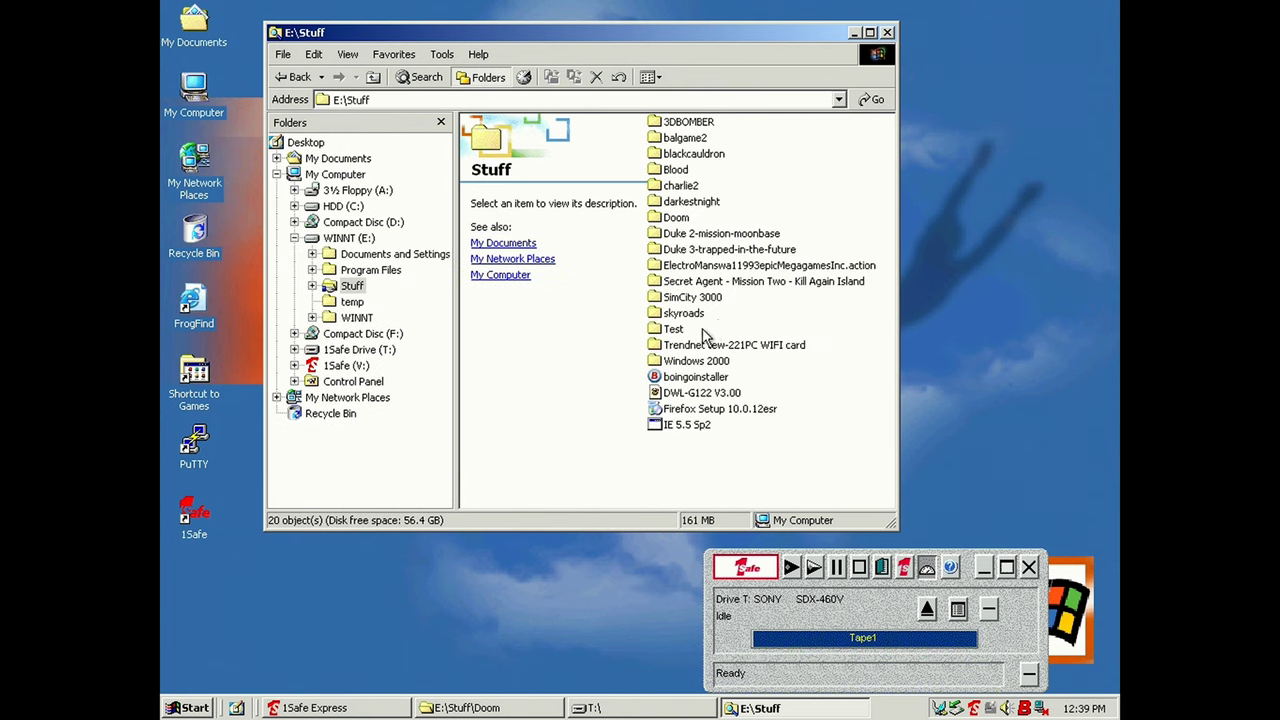
right_click(677, 222)
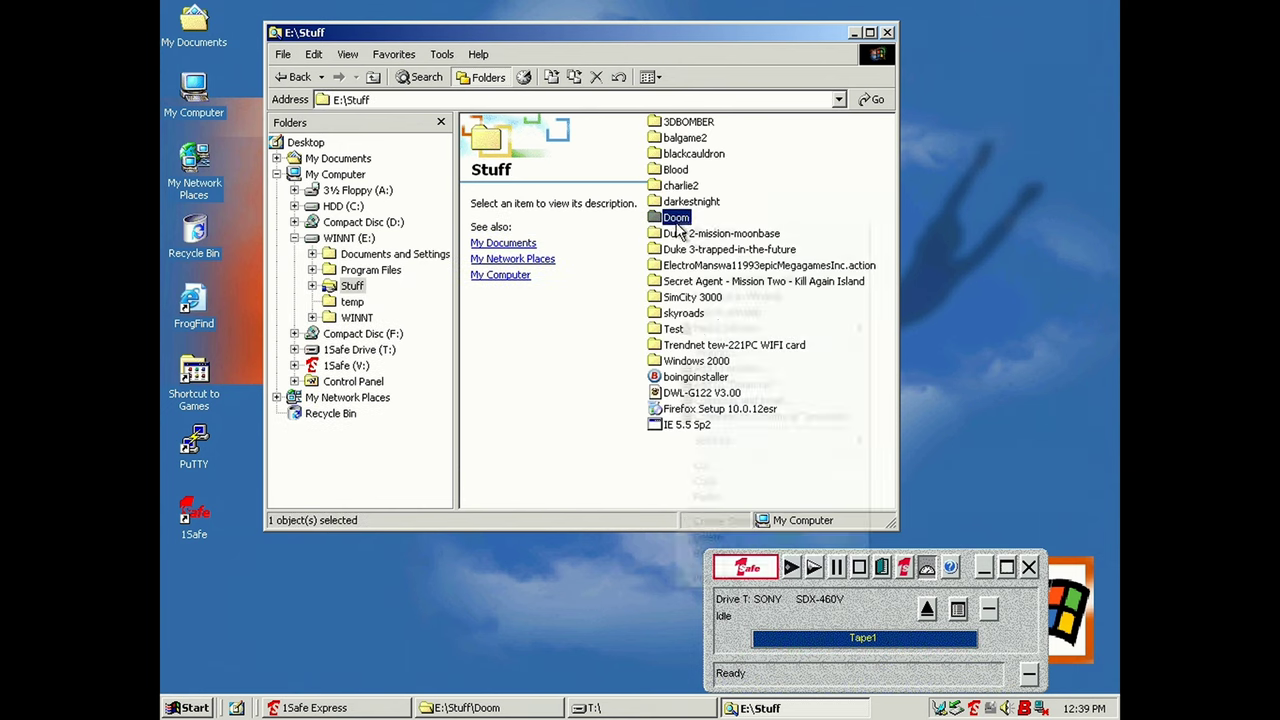
left_click(716, 482)
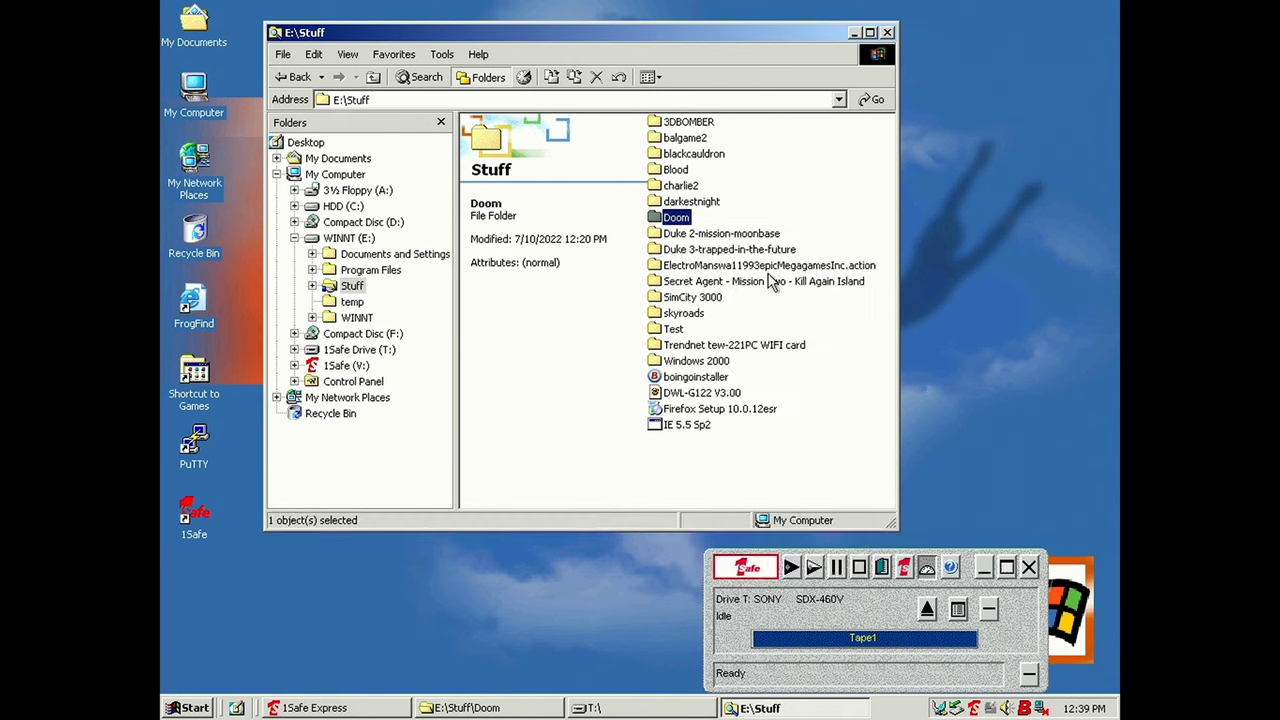
Paste the Doom folder into the empty T:\ tape drive window.
left_click(888, 33)
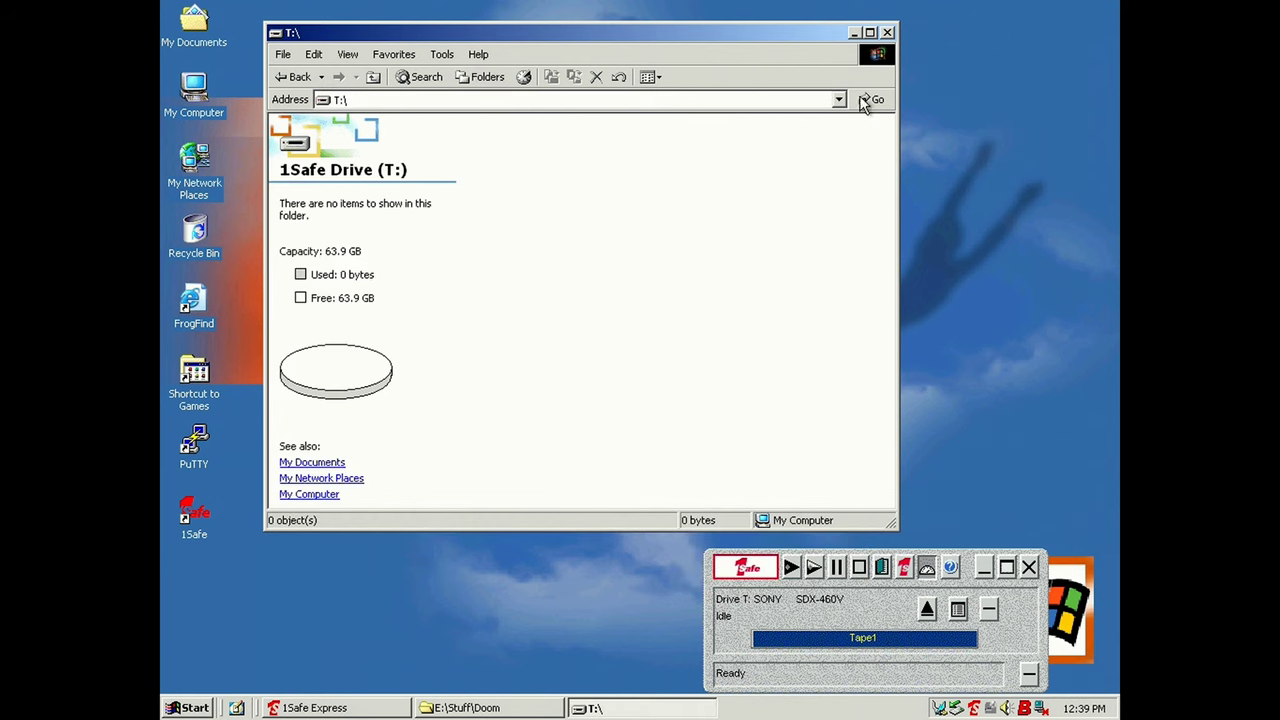
right_click(756, 258)
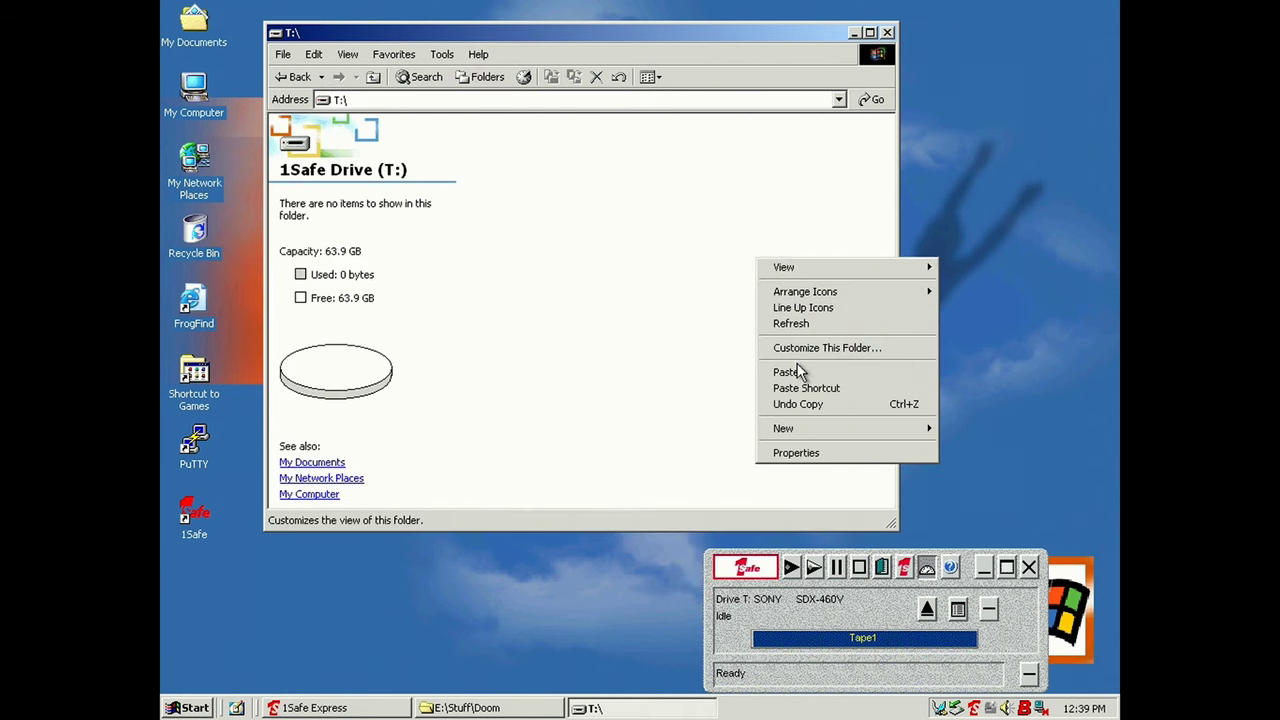
left_click(790, 372)
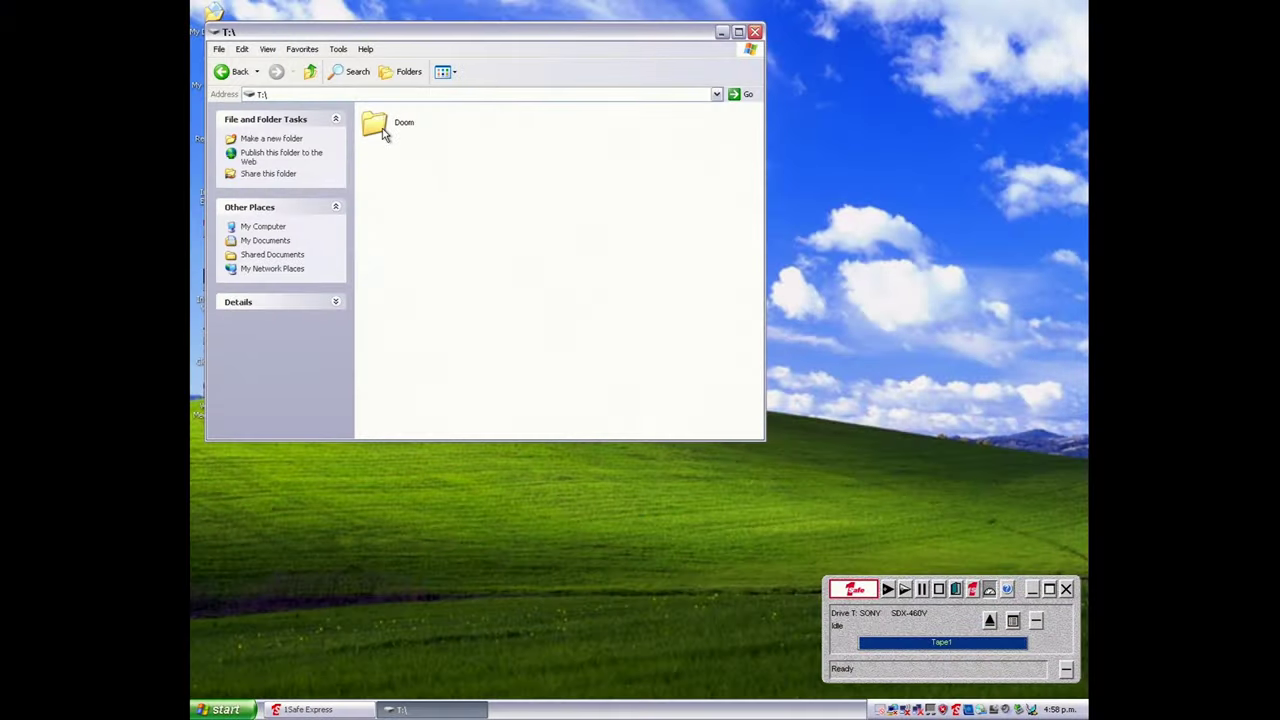
Copy the Doom folder from tape T:\ onto the laptop's desktop and minimize the T:\ window.
right_click(384, 131)
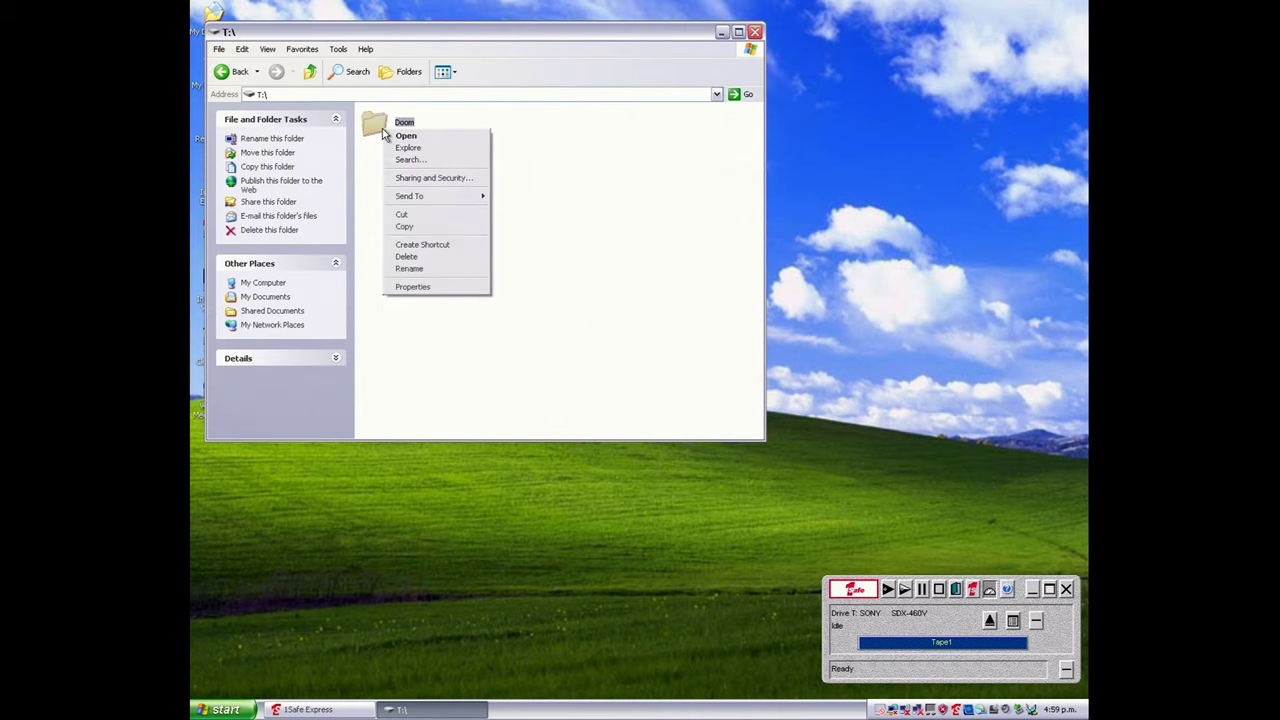
left_click(404, 227)
left_click(405, 540)
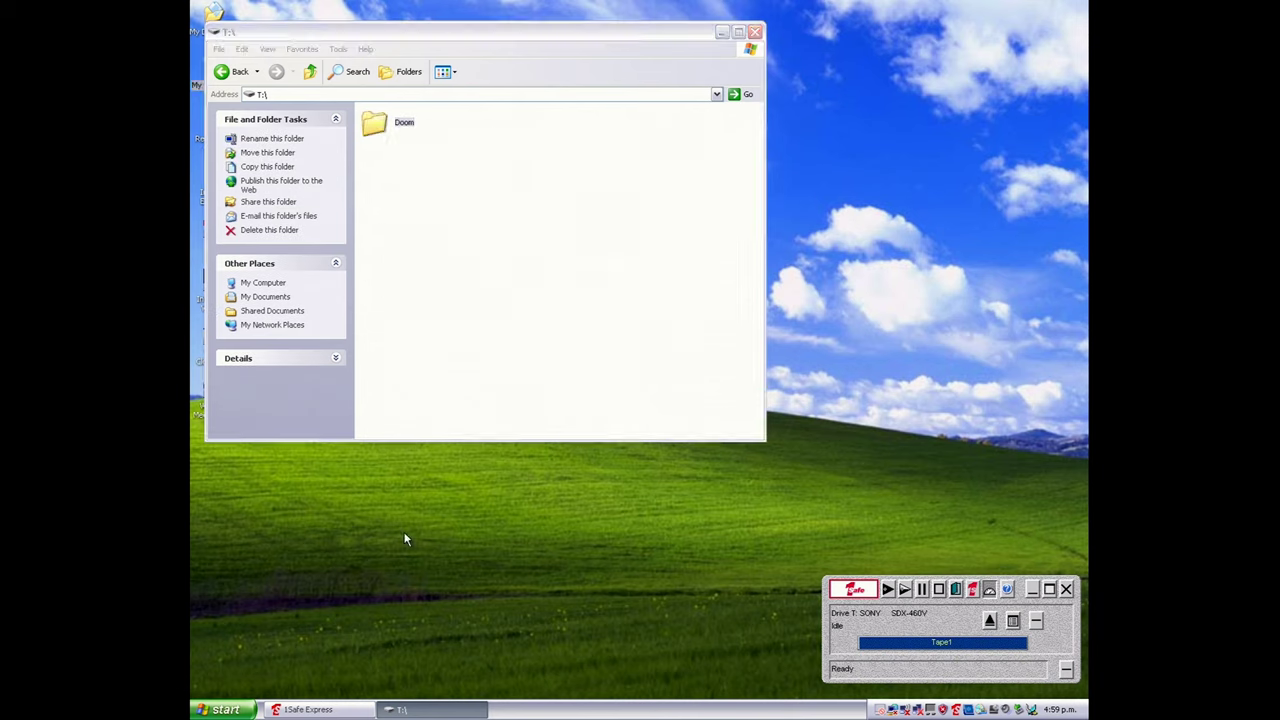
right_click(405, 540)
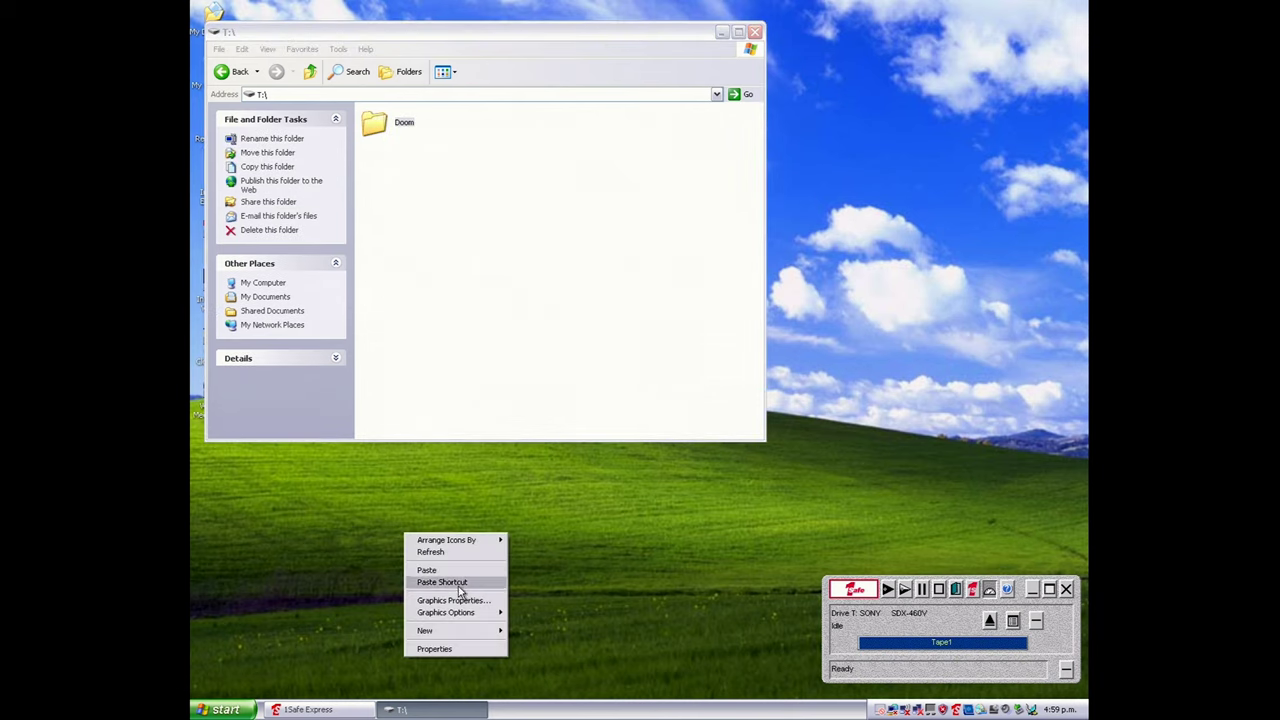
left_click(463, 576)
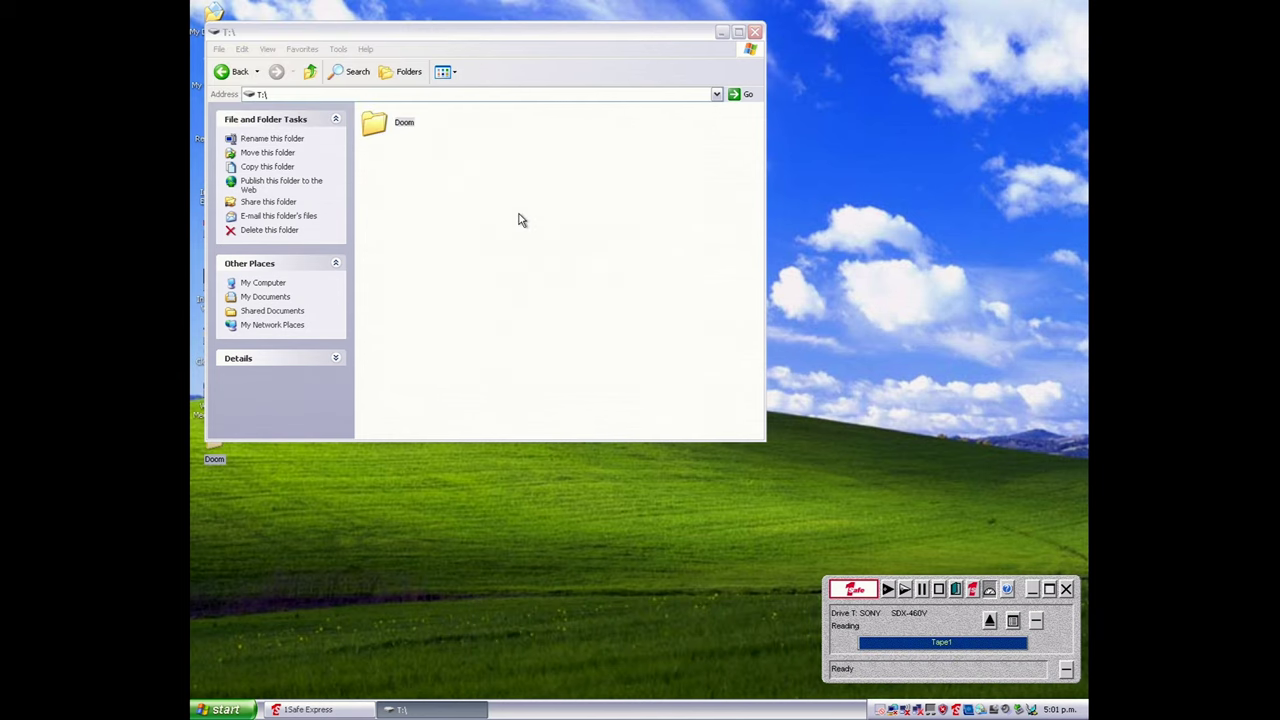
left_click(721, 32)
Open Doom\Doom on the desktop and run DOOM.bat, turning the player to look around.
double_click(211, 447)
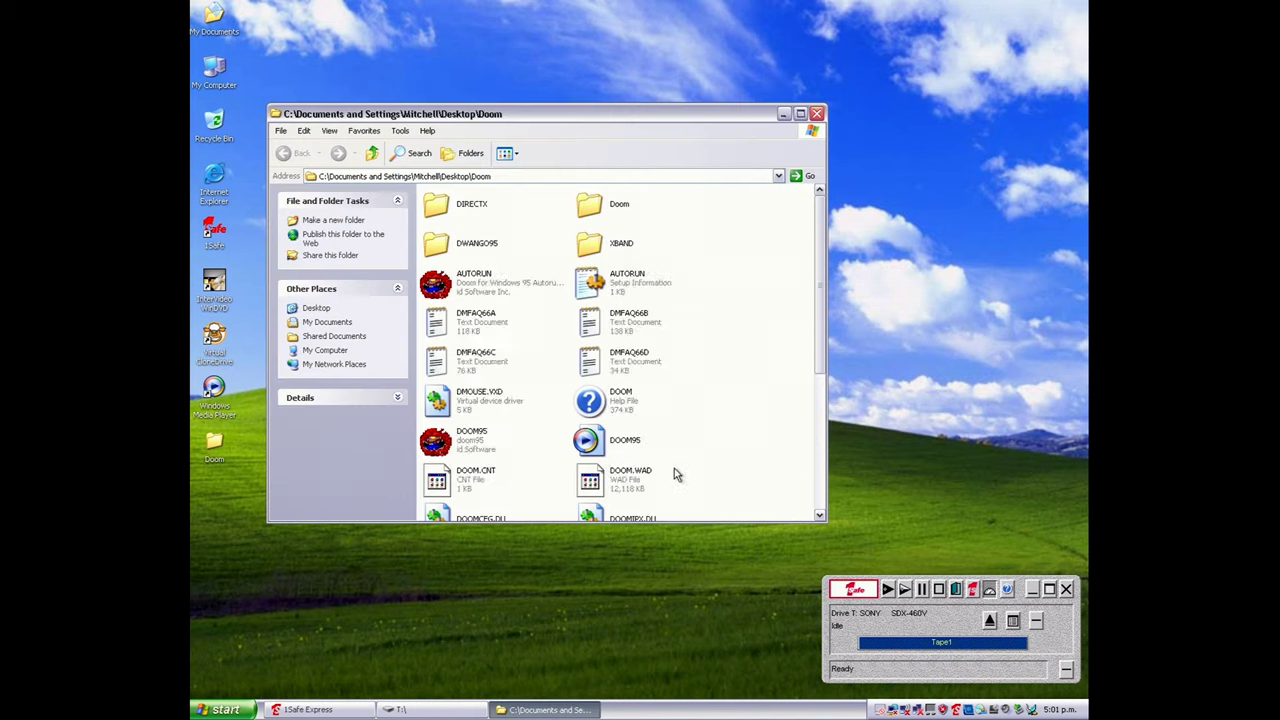
double_click(590, 205)
double_click(466, 284)
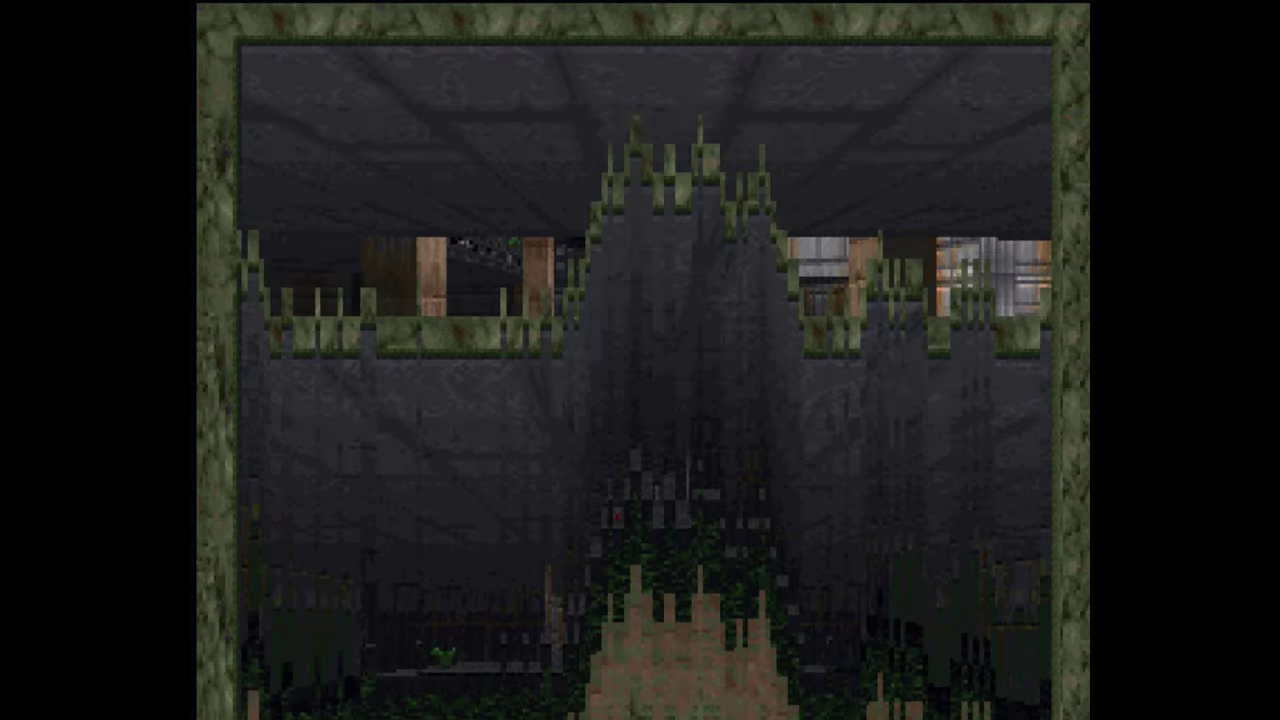
key("Left")
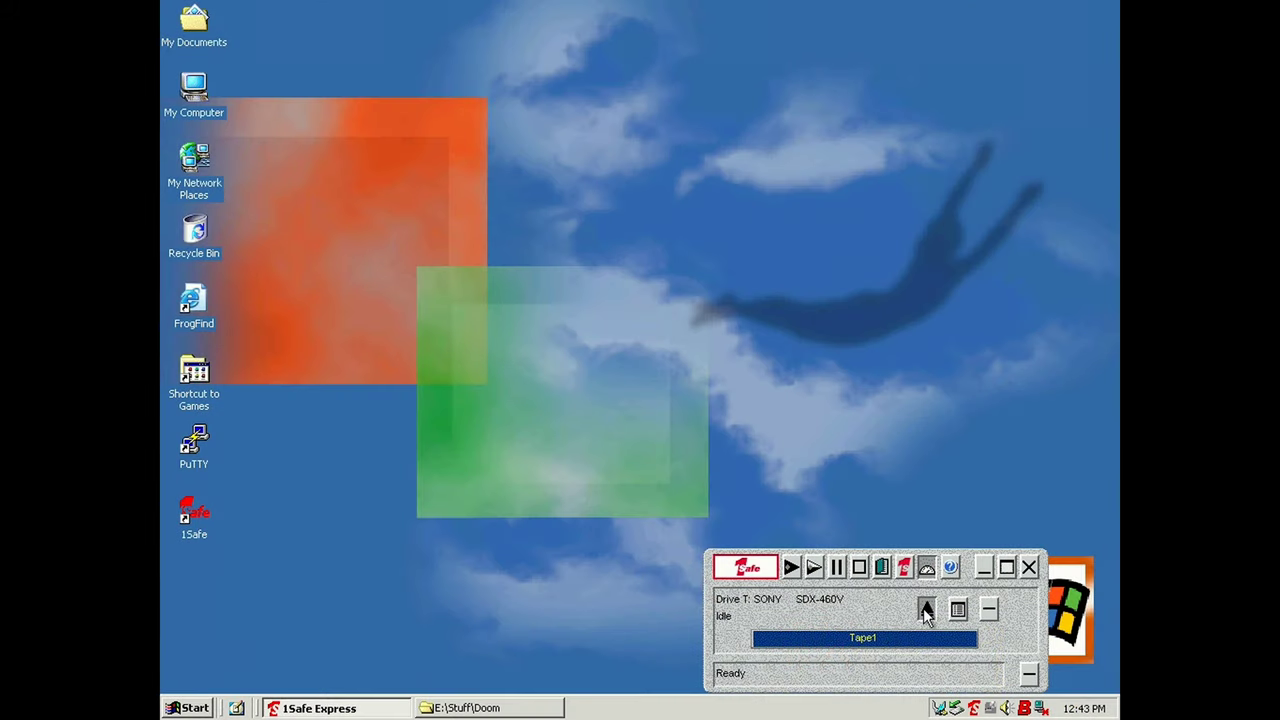
Eject Tape1 from Drive T using the Eject toolbar button.
left_click(926, 611)
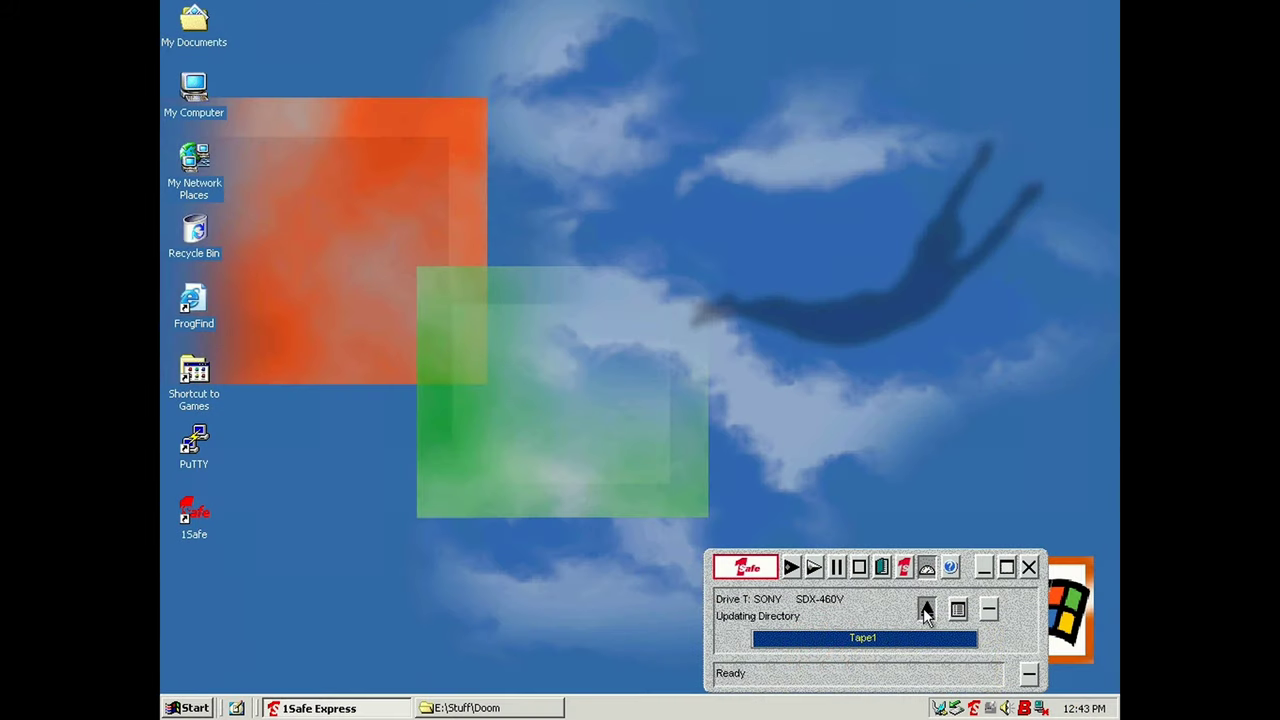